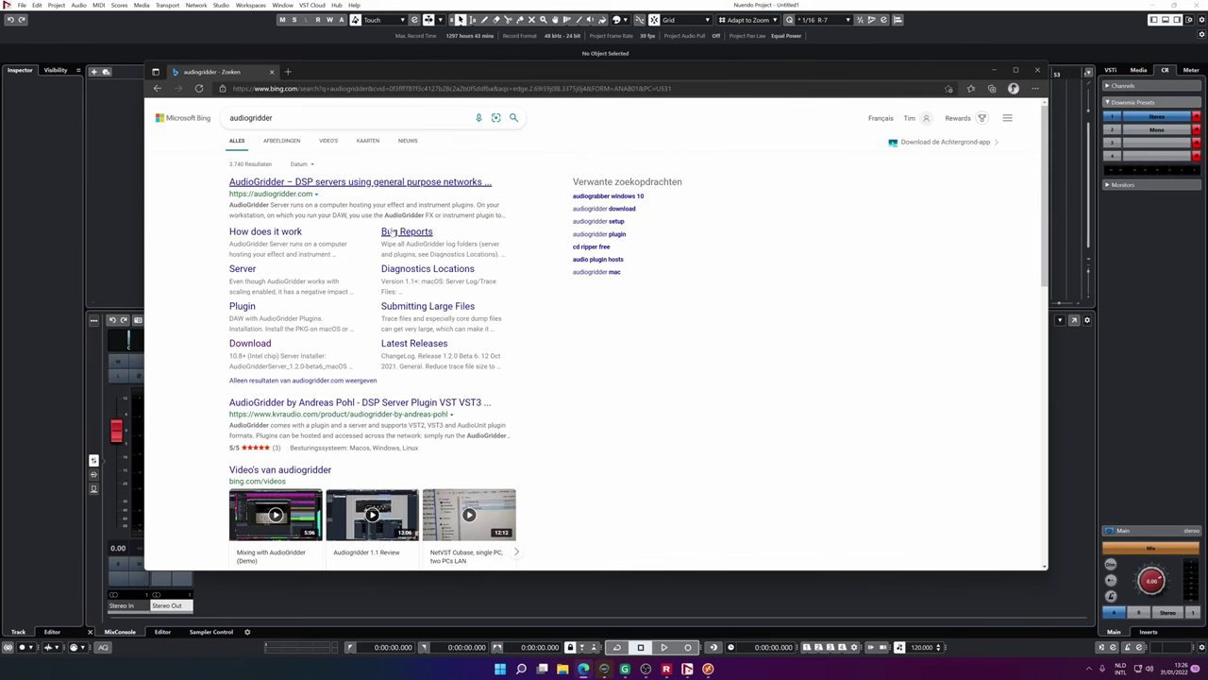
# Open audiogridder.com from the Bing results and go to its Resources > Plugin page.
pyautogui.click(371, 185)
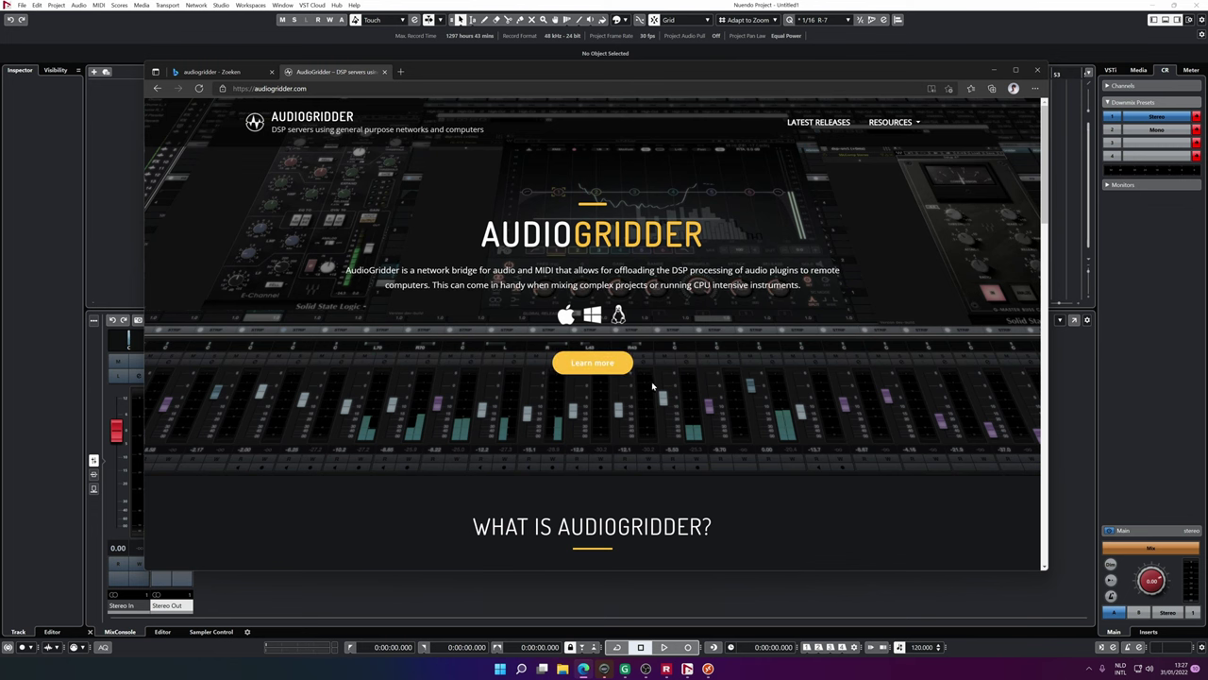
pyautogui.moveTo(890, 133)
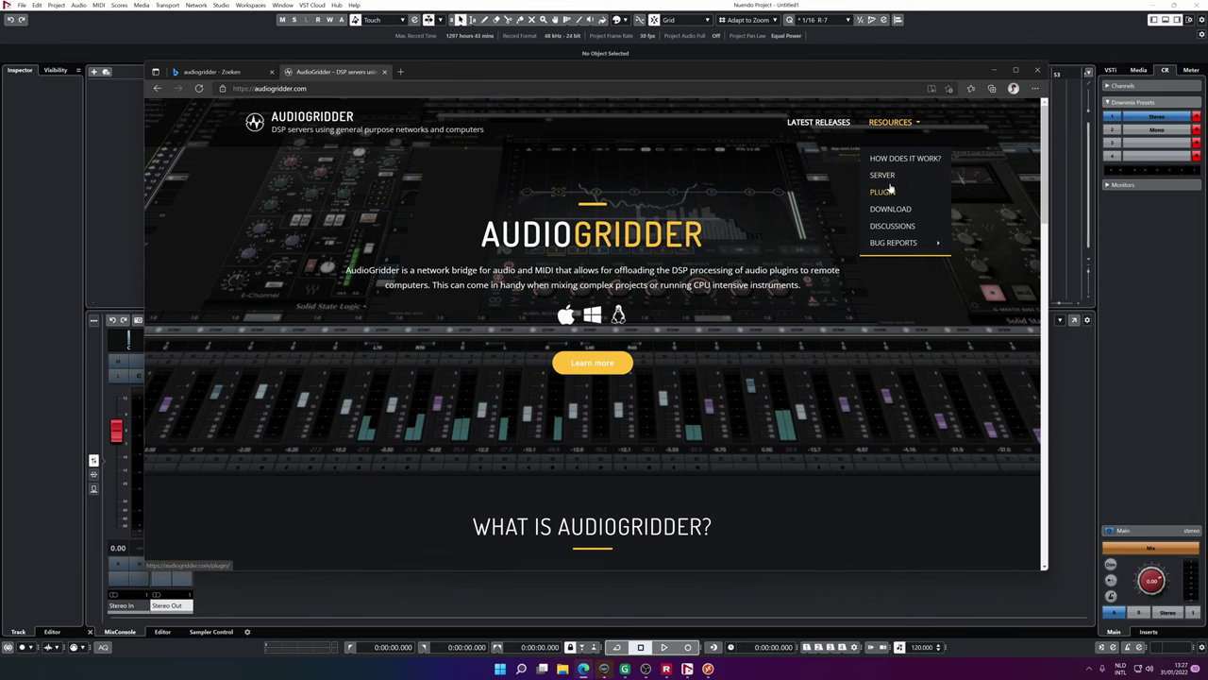
pyautogui.click(888, 192)
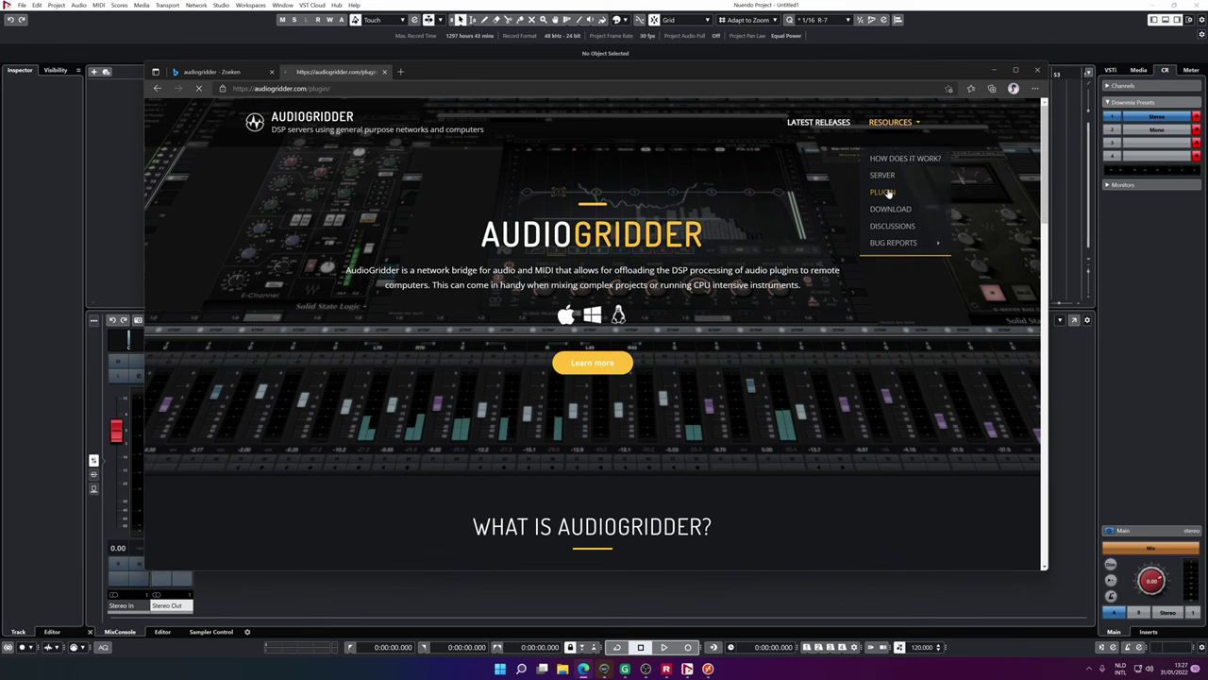
# Go to Resources > Download and scroll down to the per-OS installers.
pyautogui.moveTo(914, 118)
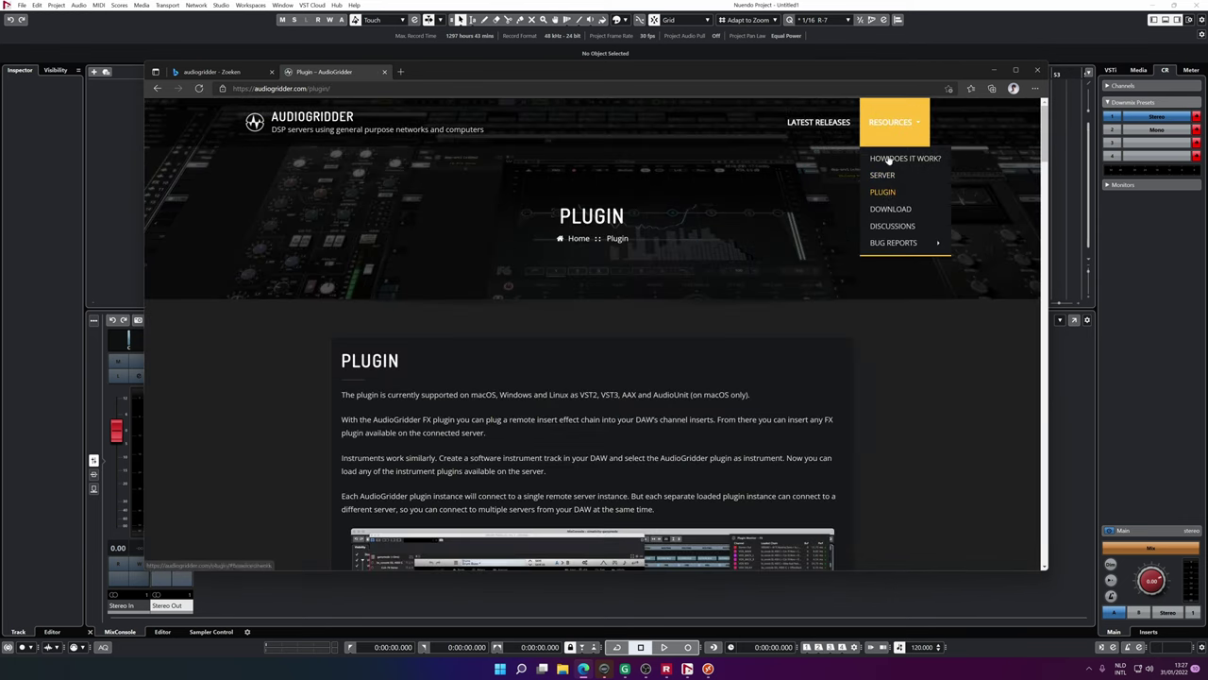
pyautogui.click(890, 215)
pyautogui.scroll(-2, 553, 343)
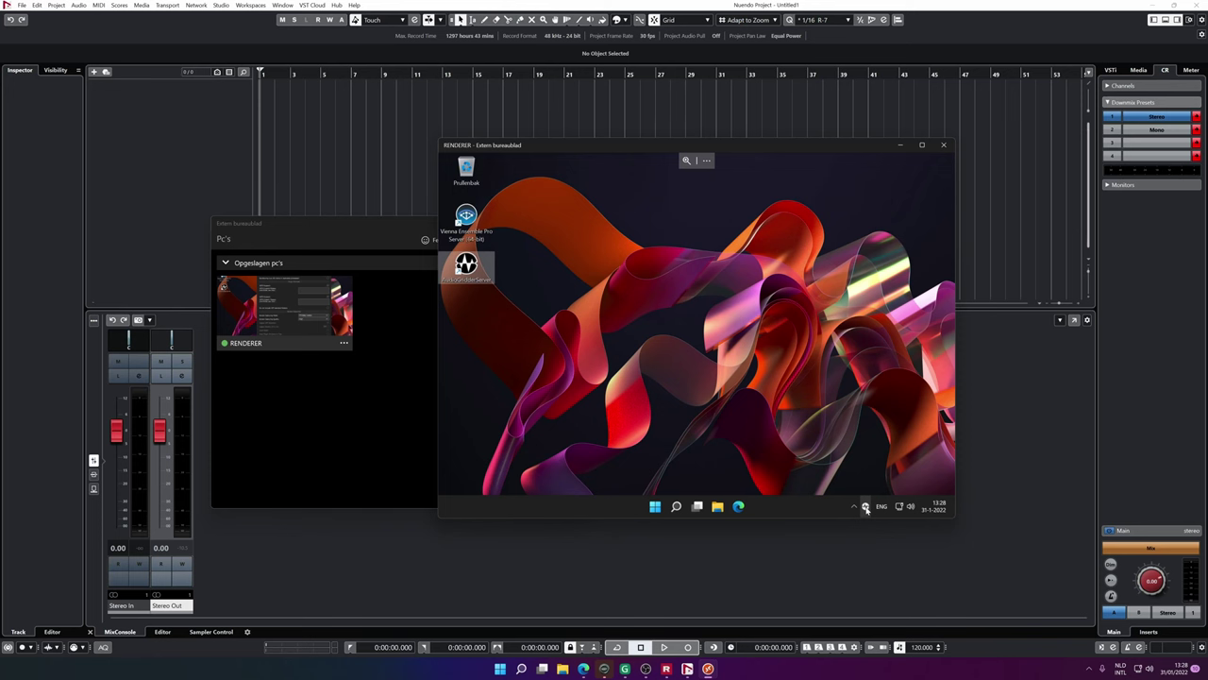
# Bring up the AudioGridder Server tray menu on the RENDERER remote desktop.
pyautogui.click(866, 508)
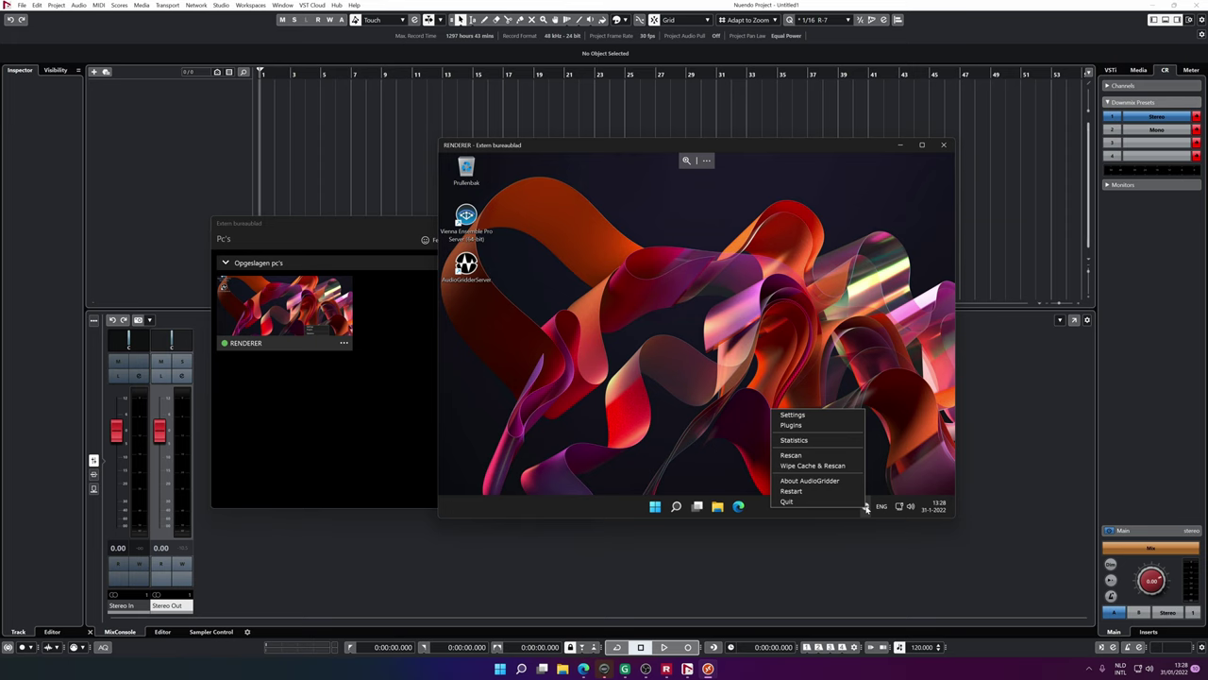
# Open the server's Available Plugins window and scroll through the list, including Pro-Q 3 and Super 8.
pyautogui.click(793, 425)
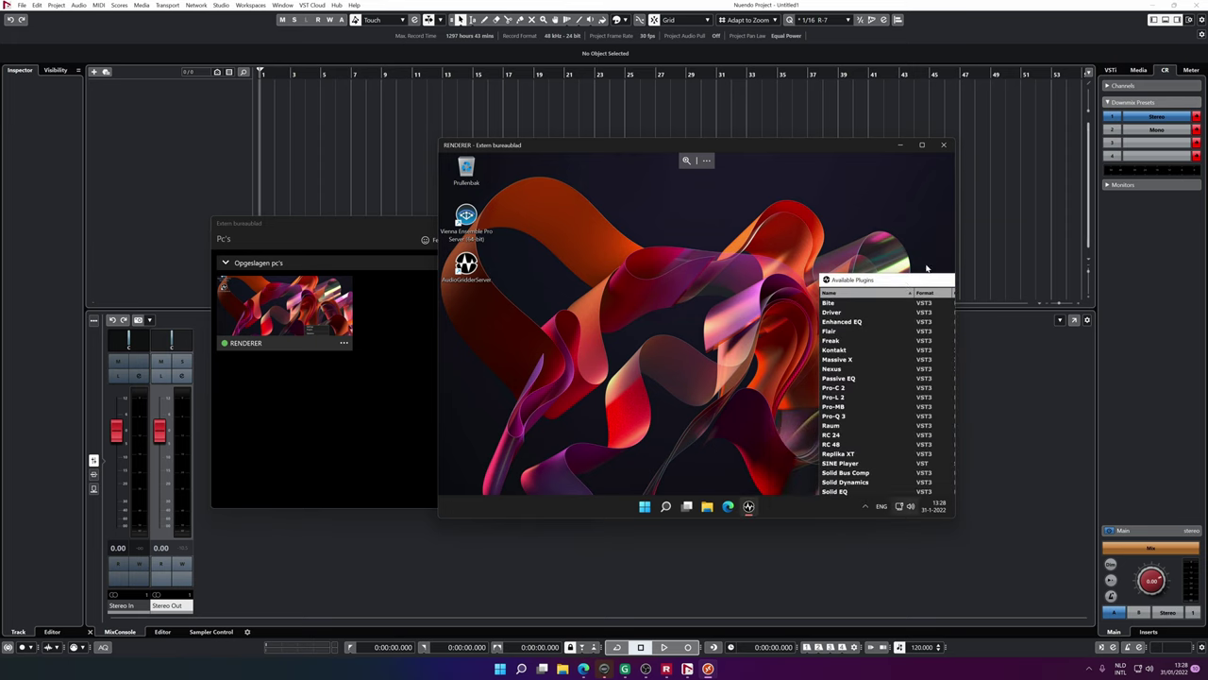
pyautogui.scroll(-5, 716, 361)
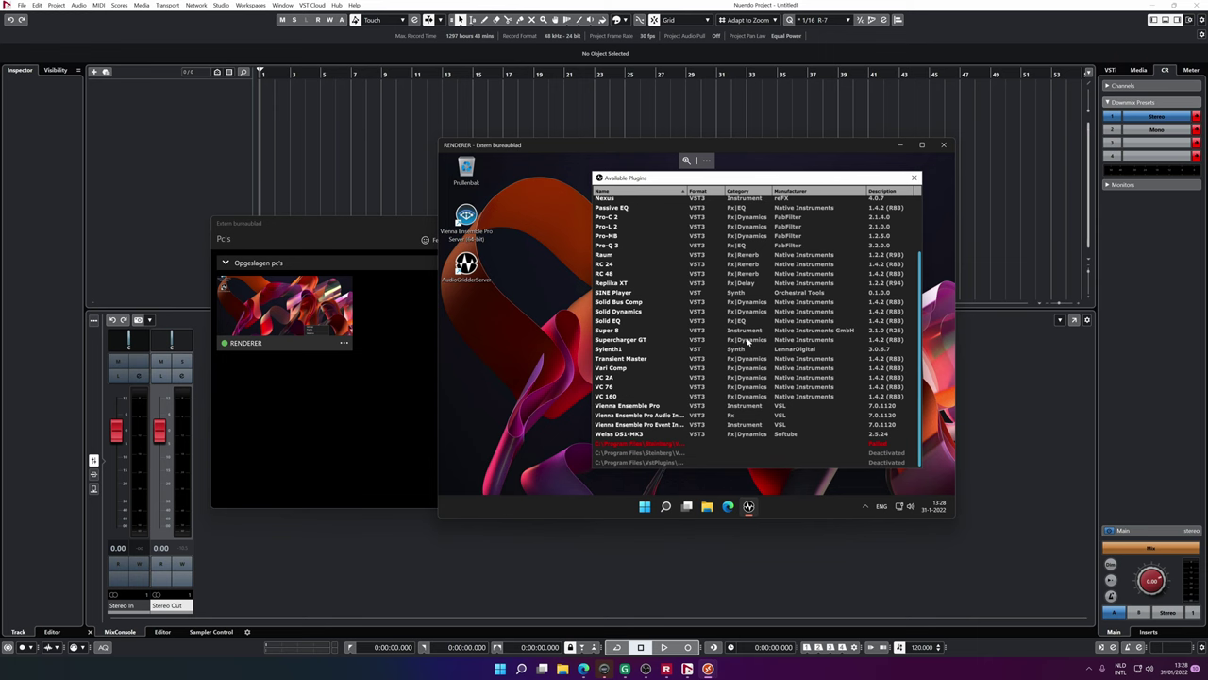
pyautogui.scroll(3, 661, 303)
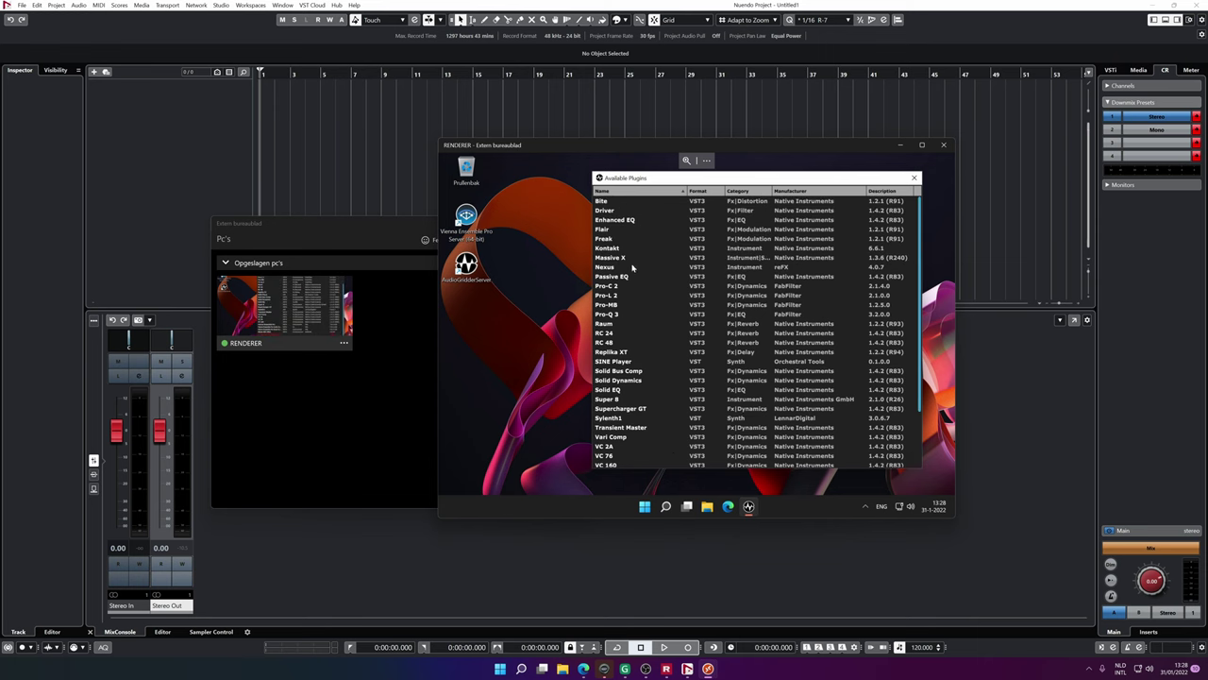
pyautogui.scroll(-3, 633, 268)
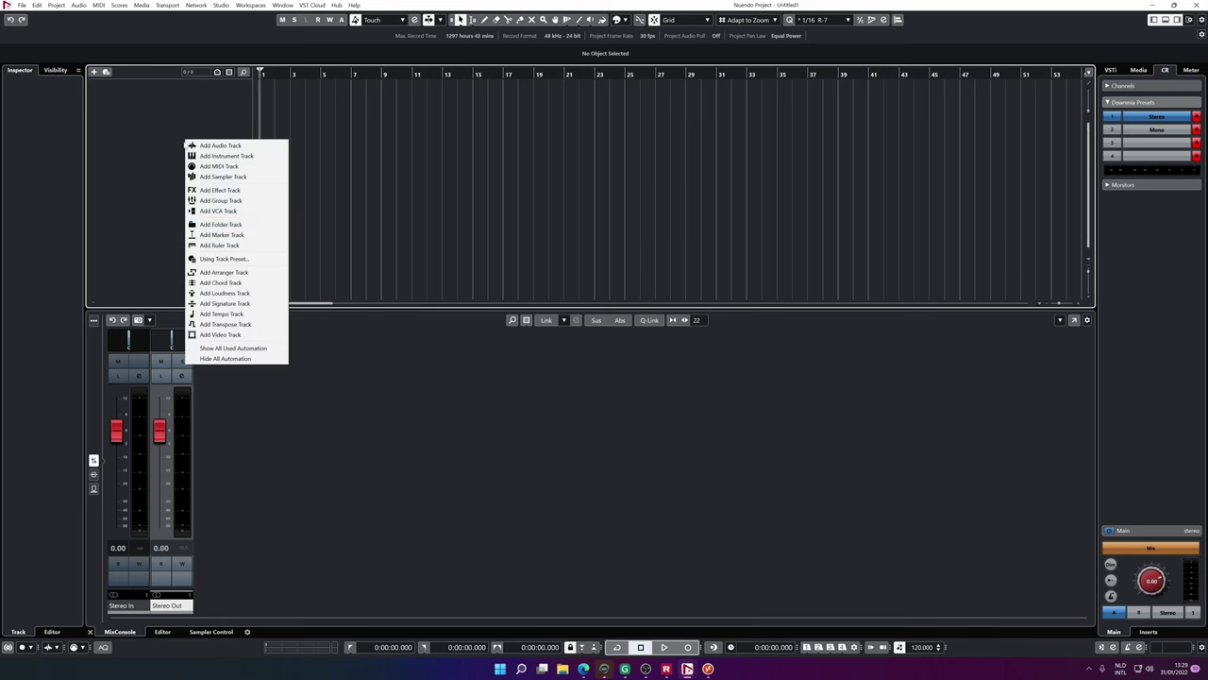
# Add an instrument track using AudioGridderInst and move its plugin window higher.
pyautogui.click(226, 156)
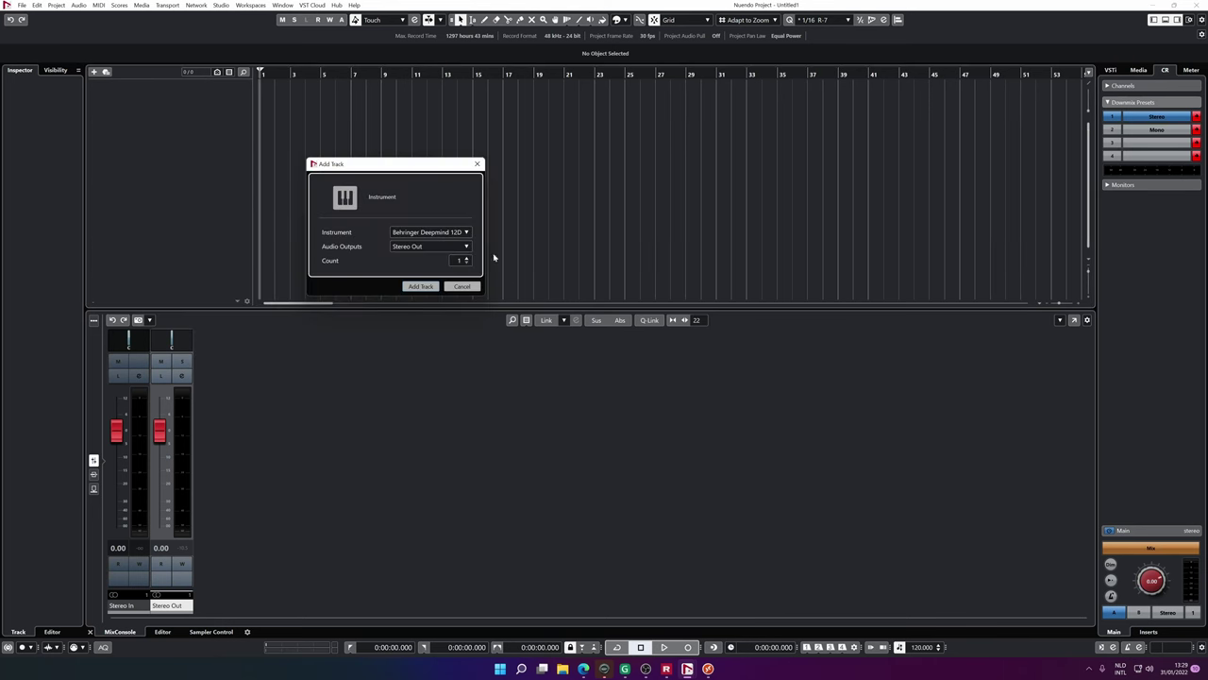
pyautogui.click(438, 234)
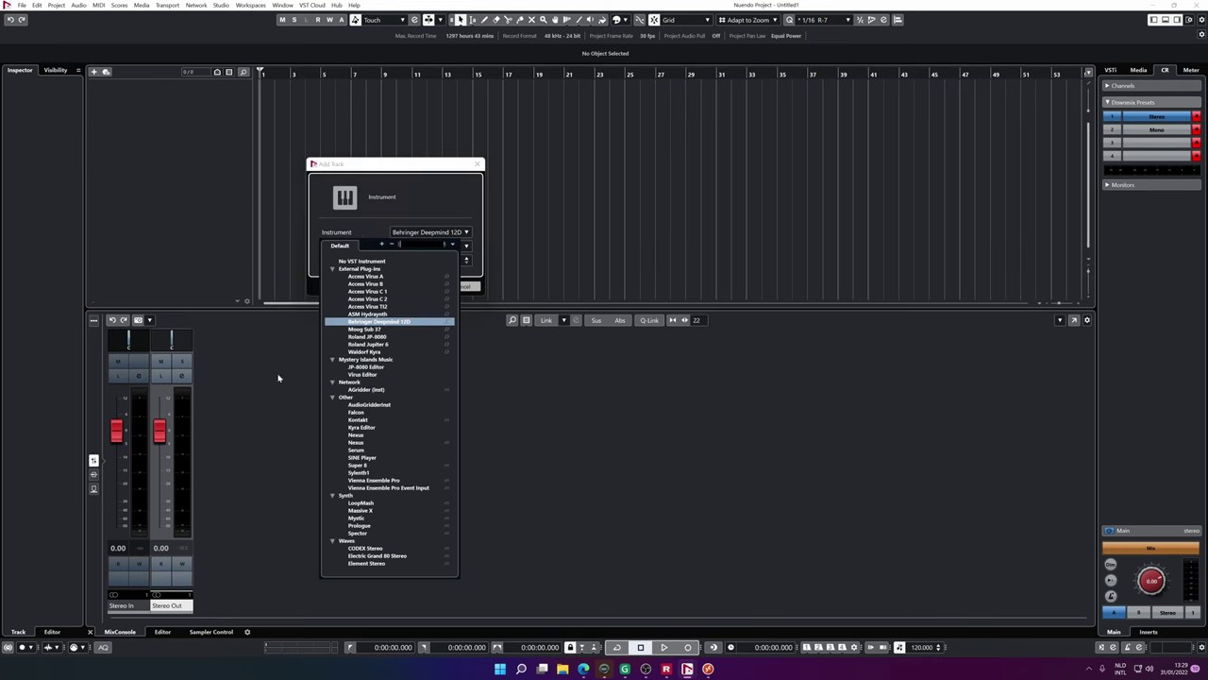
pyautogui.click(378, 405)
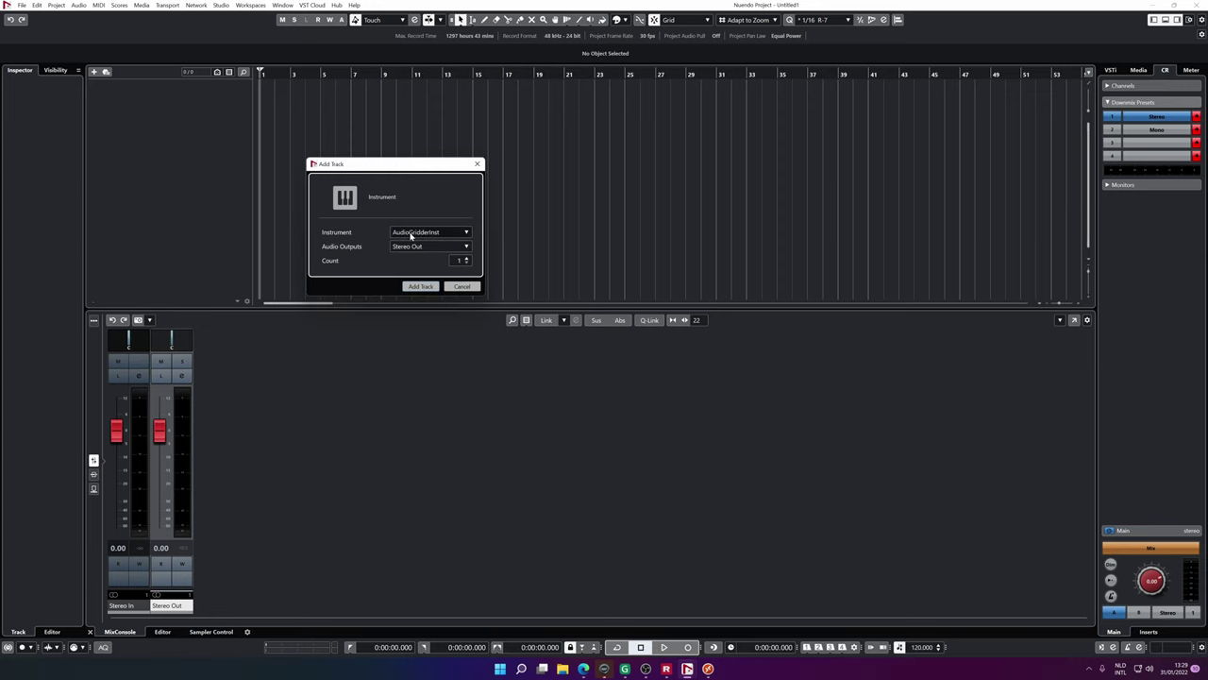
pyautogui.click(420, 287)
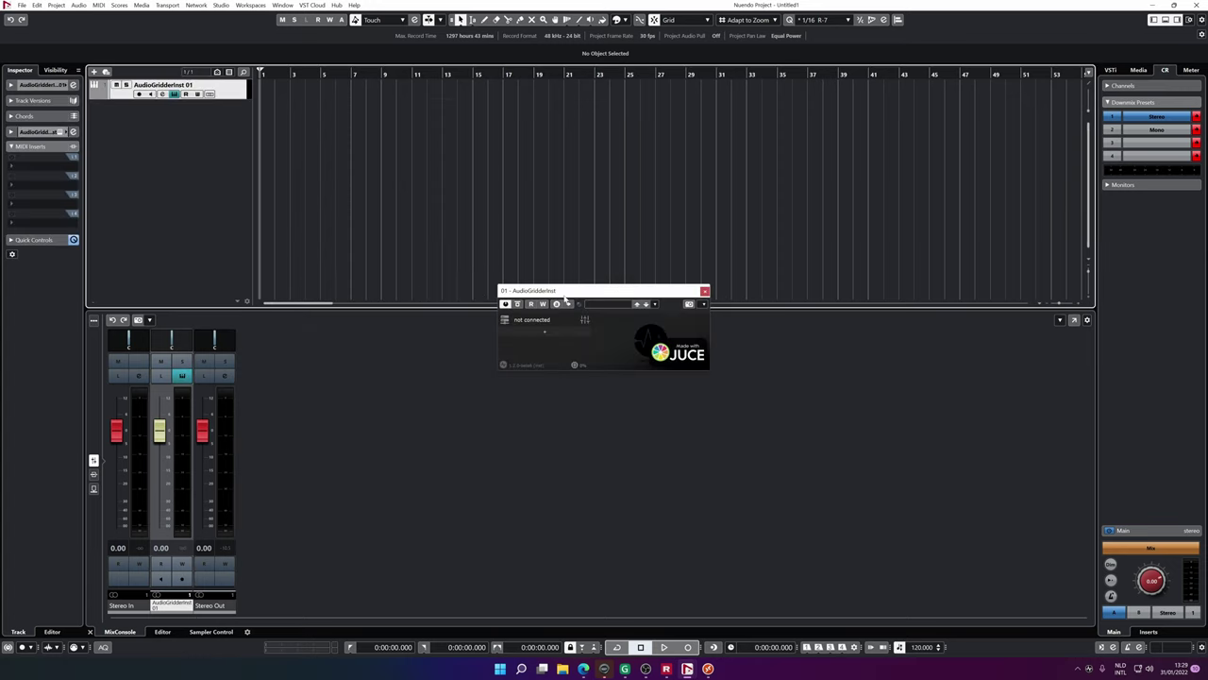
pyautogui.moveTo(573, 290); pyautogui.dragTo(675, 172)
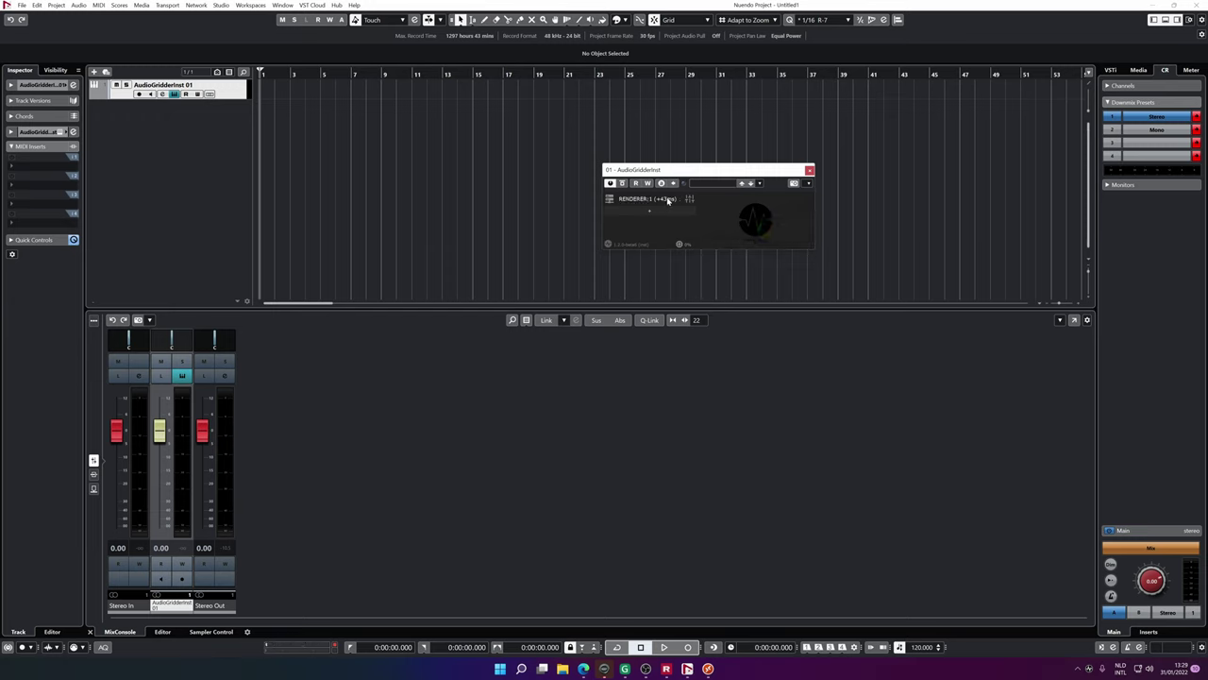
# Set the AudioGridder plugin's buffer size to 2 blocks.
pyautogui.click(610, 199)
pyautogui.moveTo(661, 229)
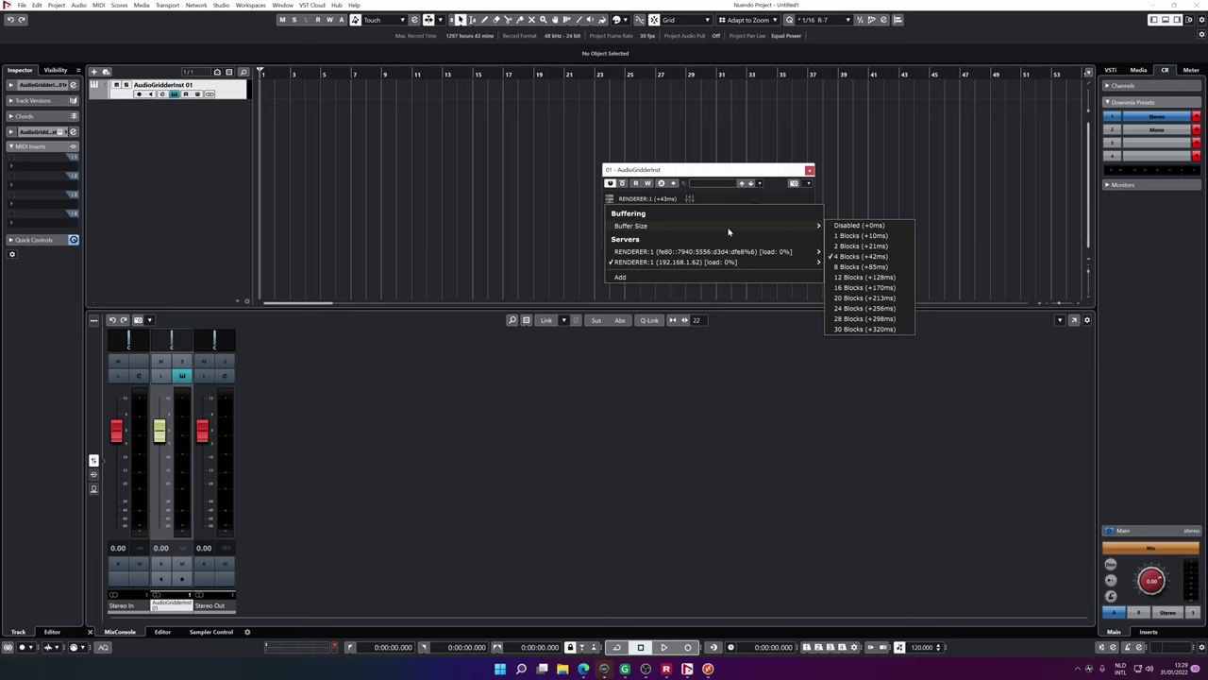
pyautogui.click(870, 247)
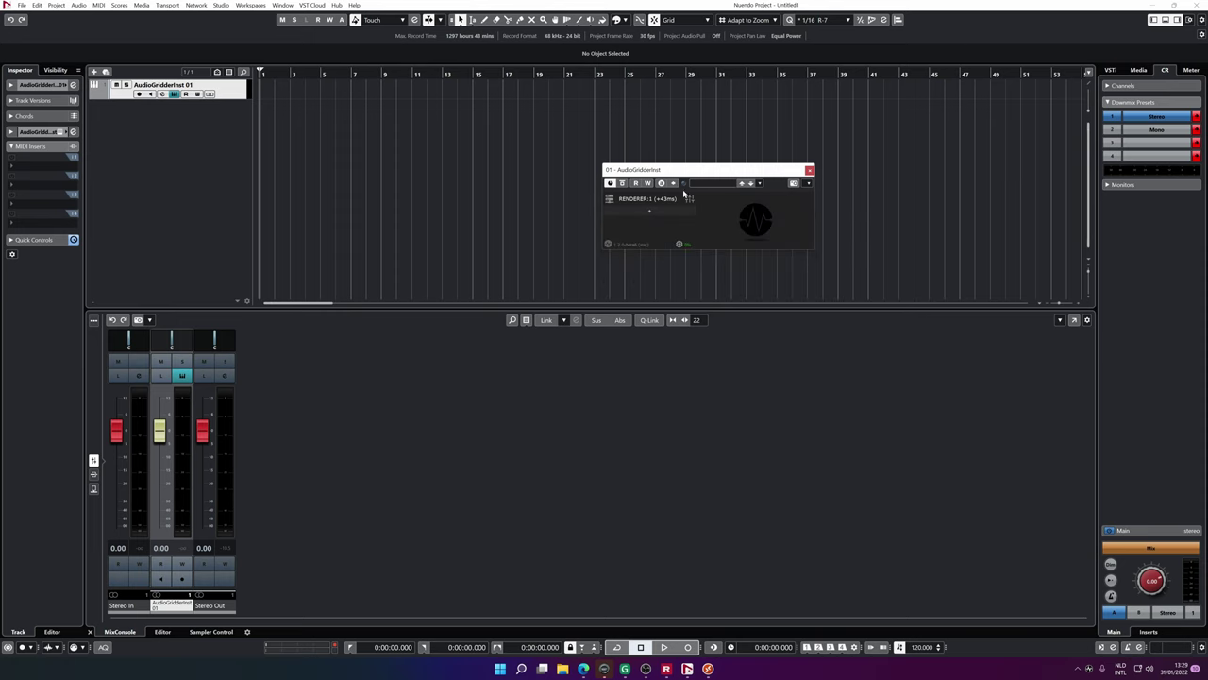
# Expand VST3 > Instrument > Native Instruments, load Super 8, and centre the window.
pyautogui.click(608, 236)
pyautogui.click(610, 243)
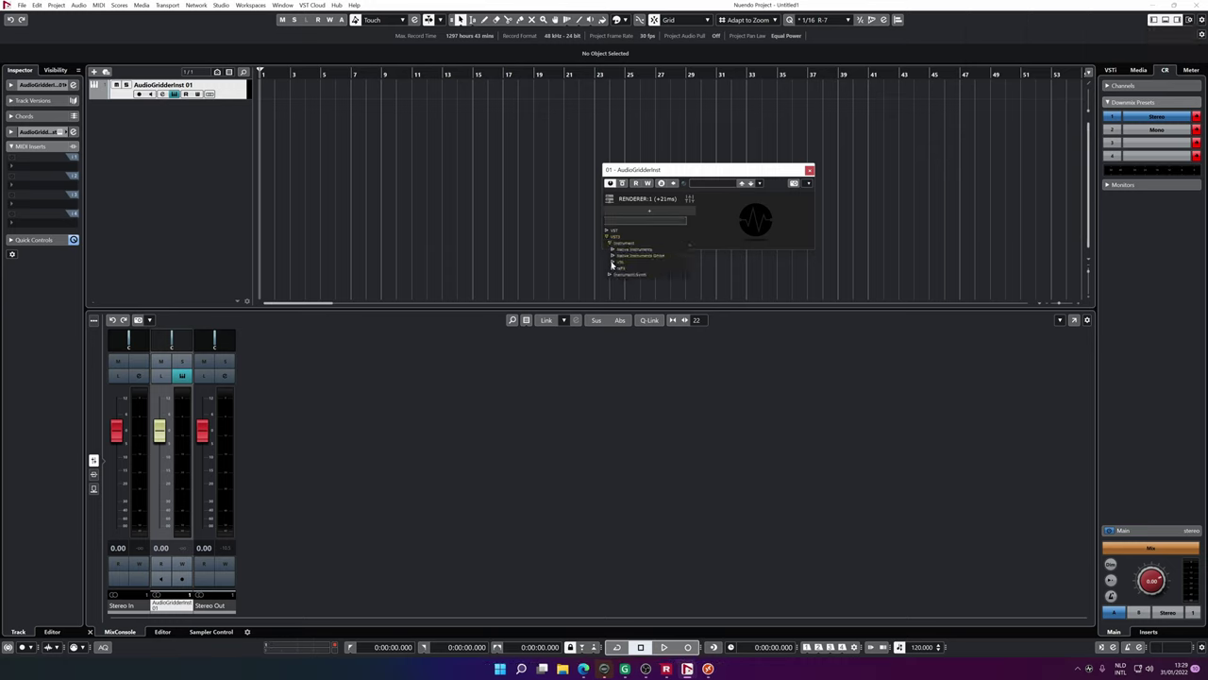
pyautogui.click(613, 256)
pyautogui.moveTo(732, 171); pyautogui.dragTo(502, 149)
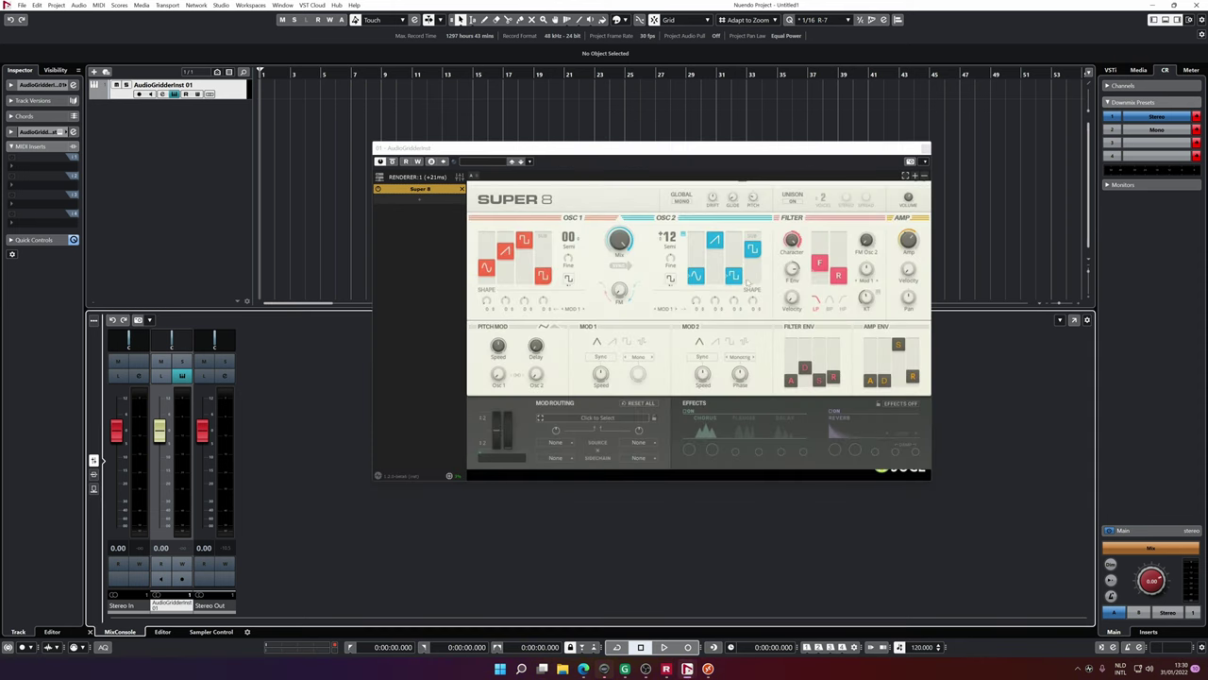
pyautogui.click(148, 95)
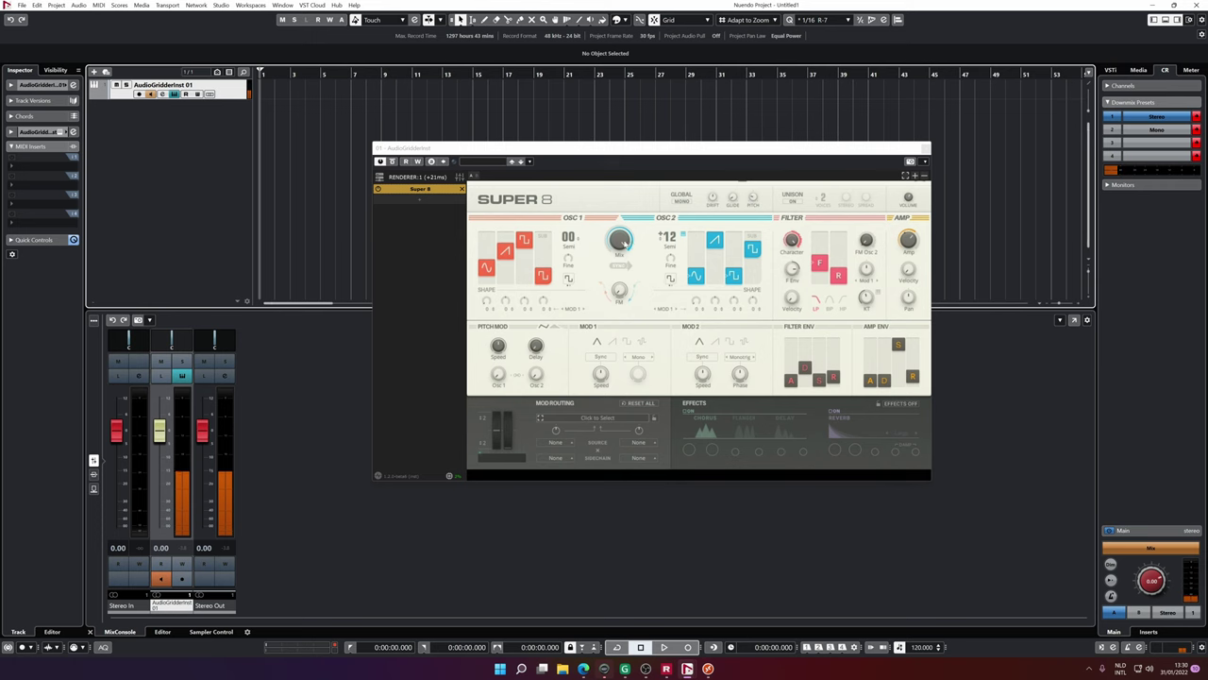
# Set Super 8's mod routing destination to OSC Mix.
pyautogui.click(620, 242)
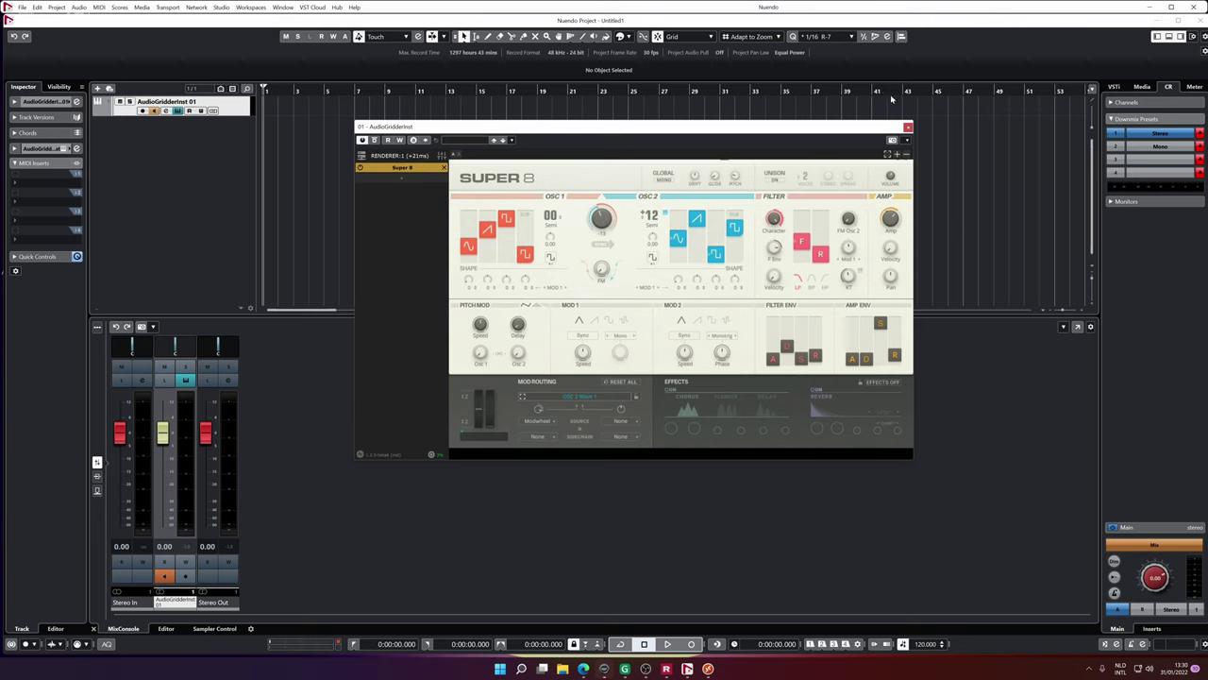
# Close Super 8 and load AudioGridder into the first insert via an 'audiog' search.
pyautogui.click(908, 127)
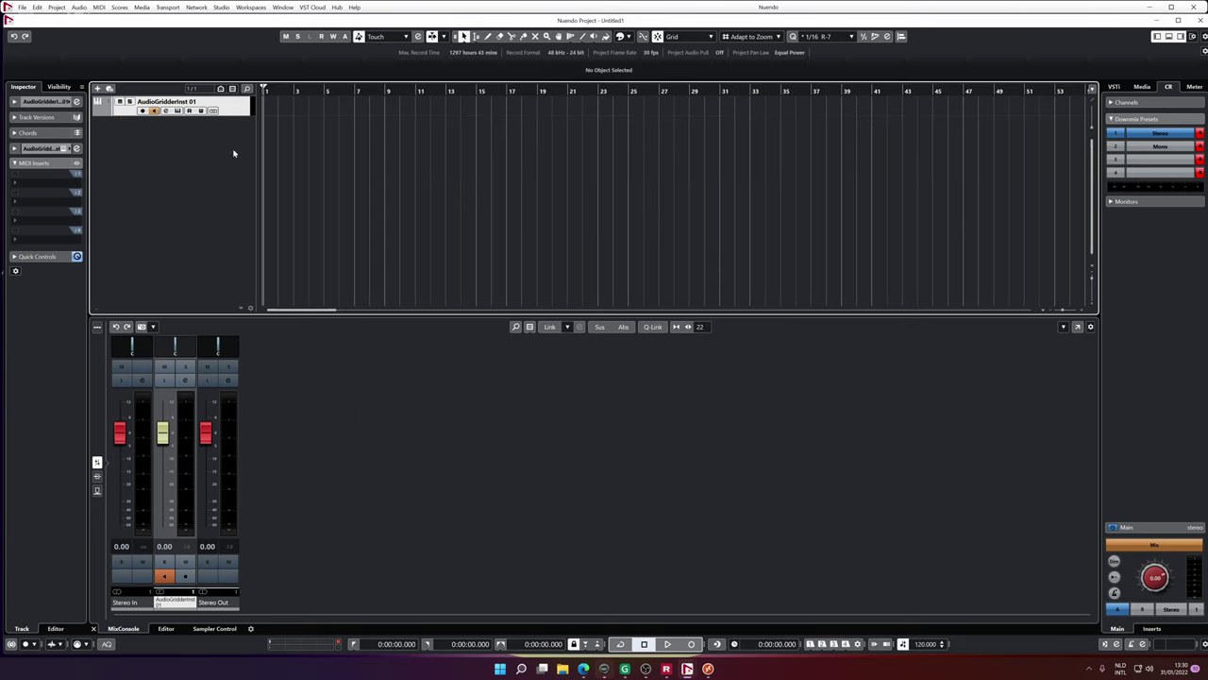
pyautogui.click(96, 476)
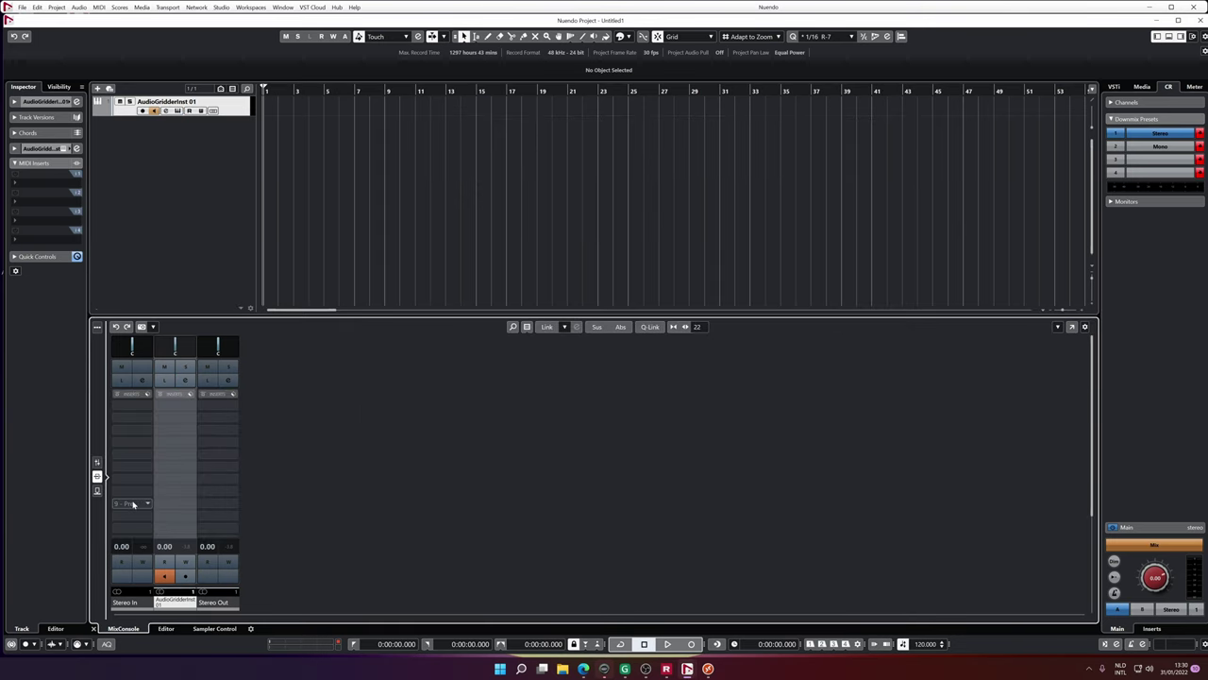
pyautogui.click(175, 416)
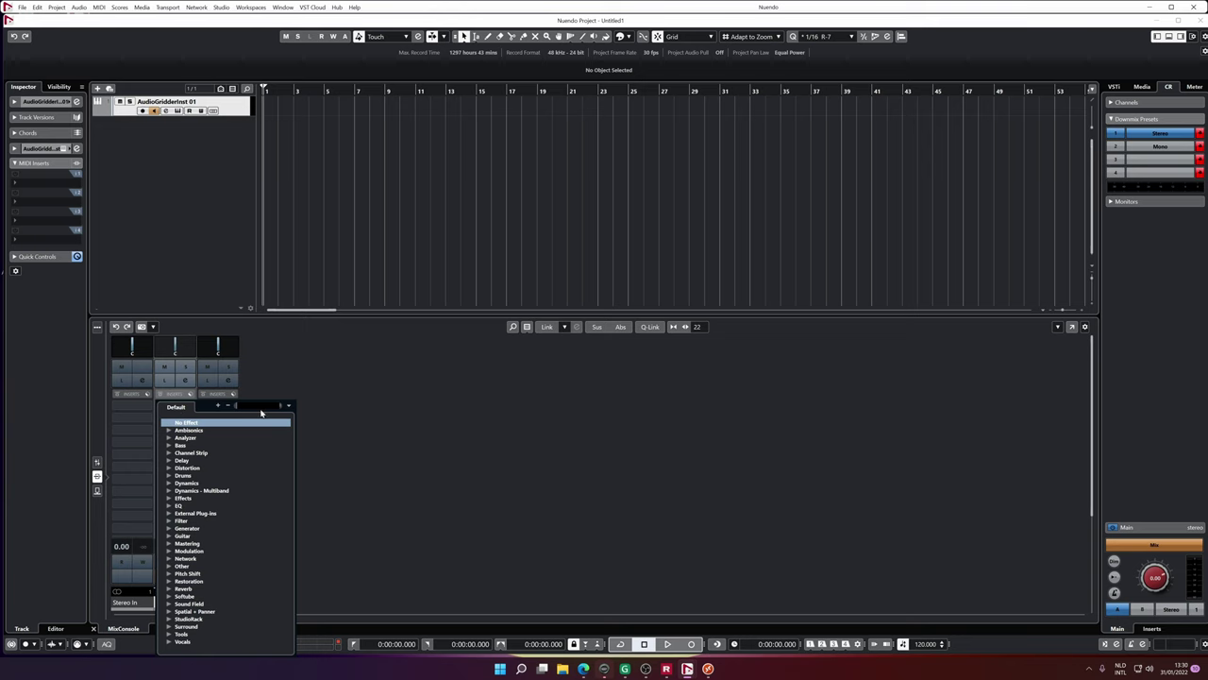
pyautogui.write('au')
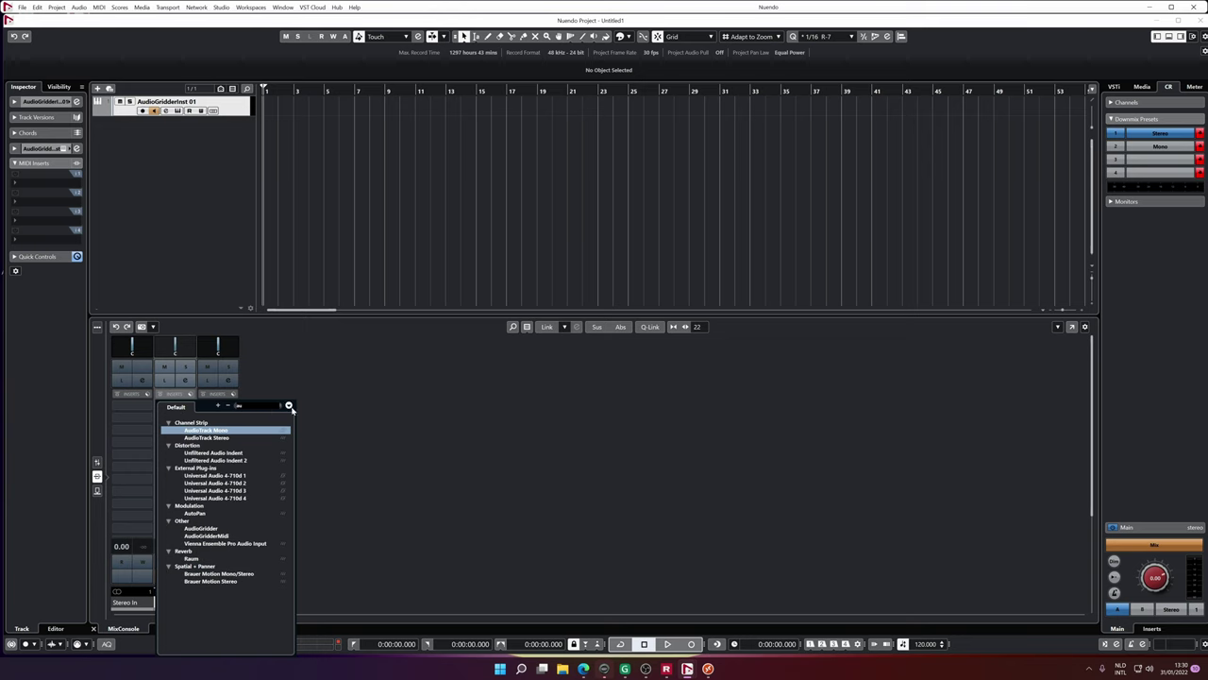
pyautogui.write('diog')
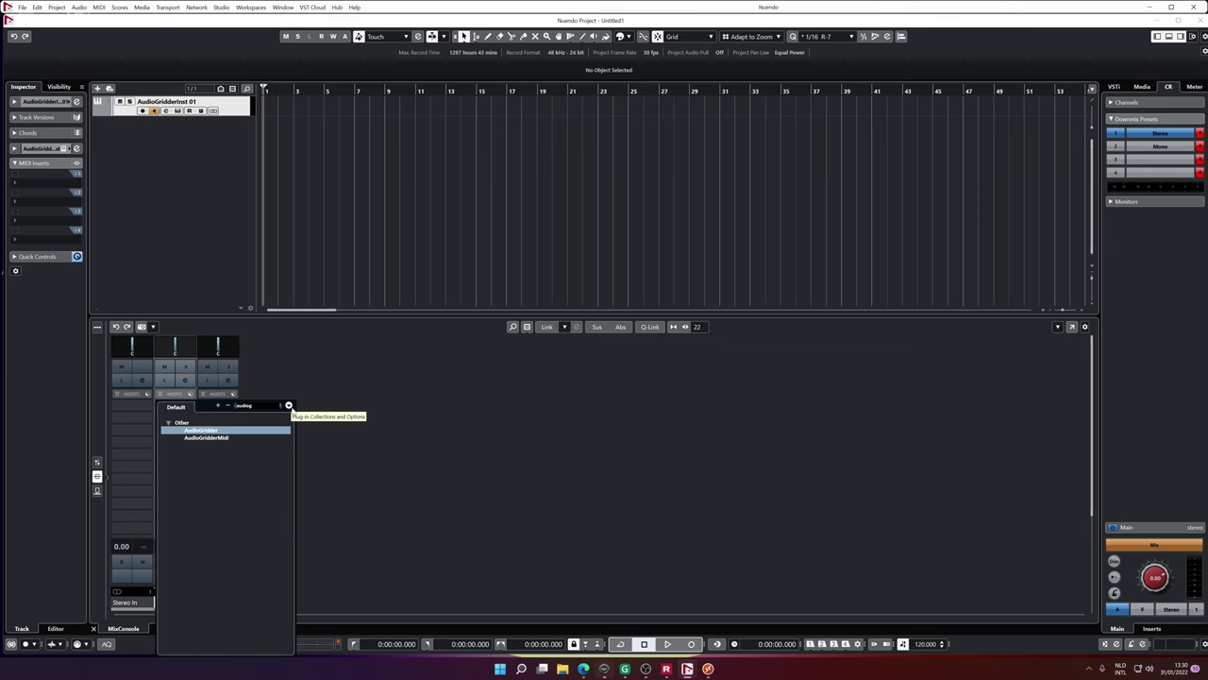
pyautogui.press('Return')
pyautogui.moveTo(393, 192); pyautogui.dragTo(822, 183)
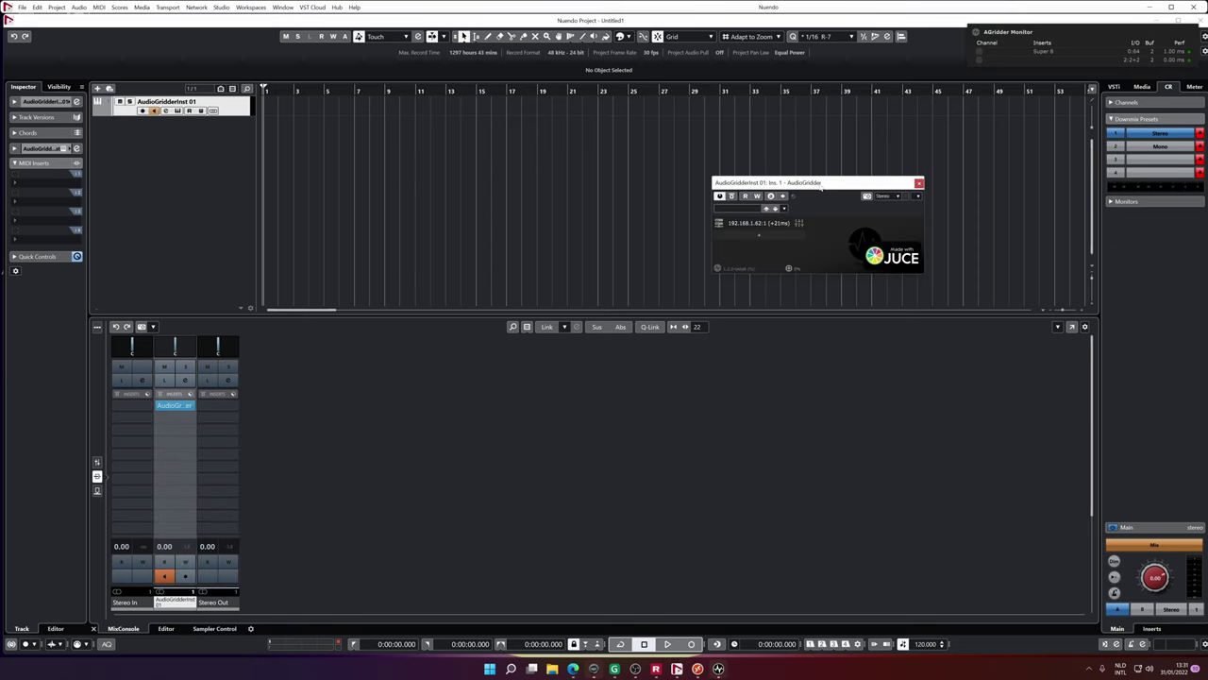
# Add FabFilter Pro-Q 3 to the AudioGridder chain by searching 'pro'.
pyautogui.click(746, 243)
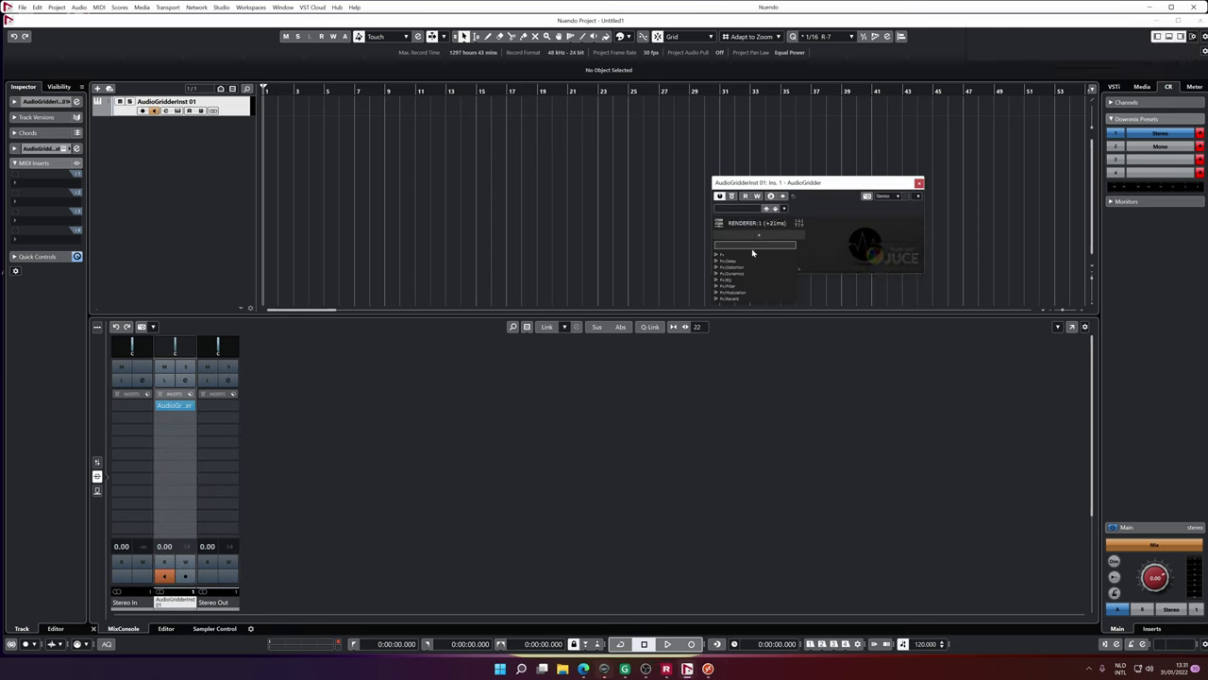
pyautogui.write('pro')
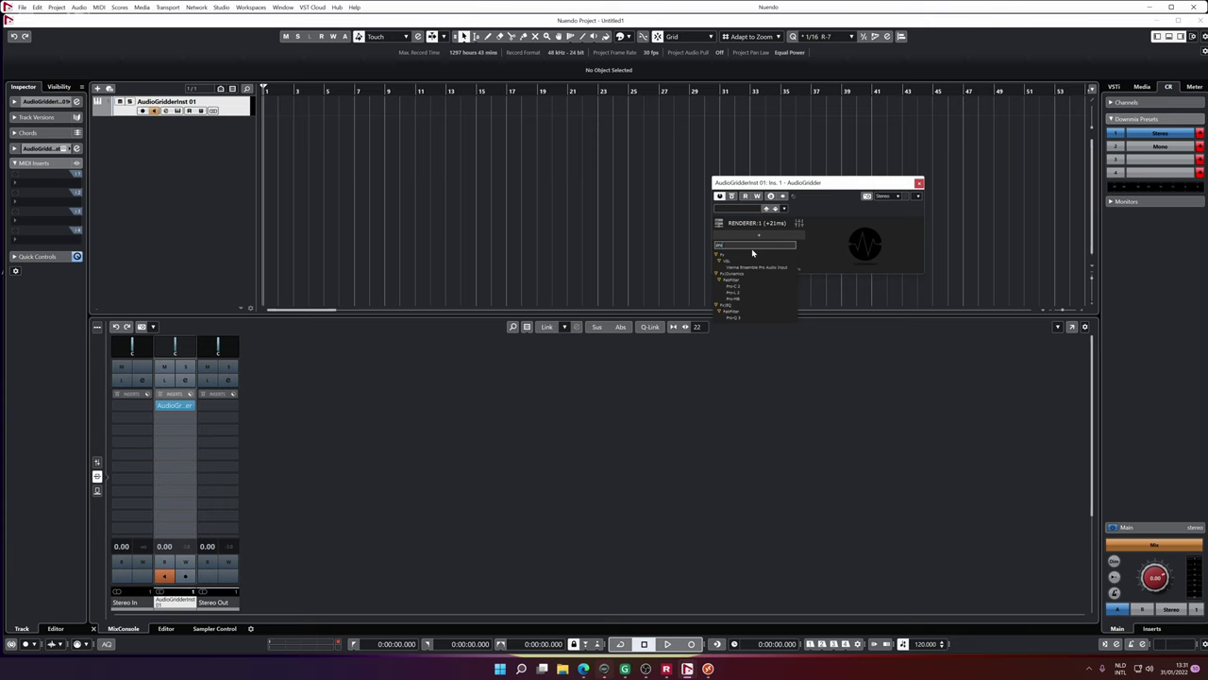
pyautogui.click(739, 319)
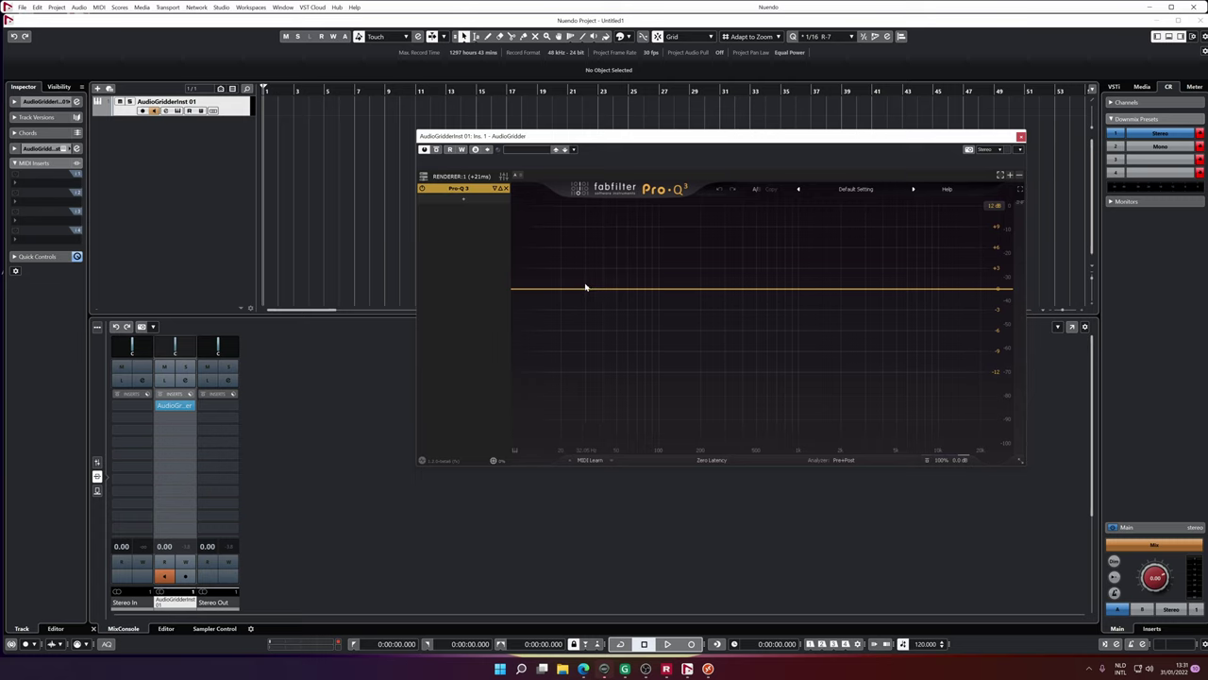
# Create an EQ band in Pro-Q 3 and set its shape to Low Cut.
pyautogui.moveTo(586, 289); pyautogui.dragTo(673, 304)
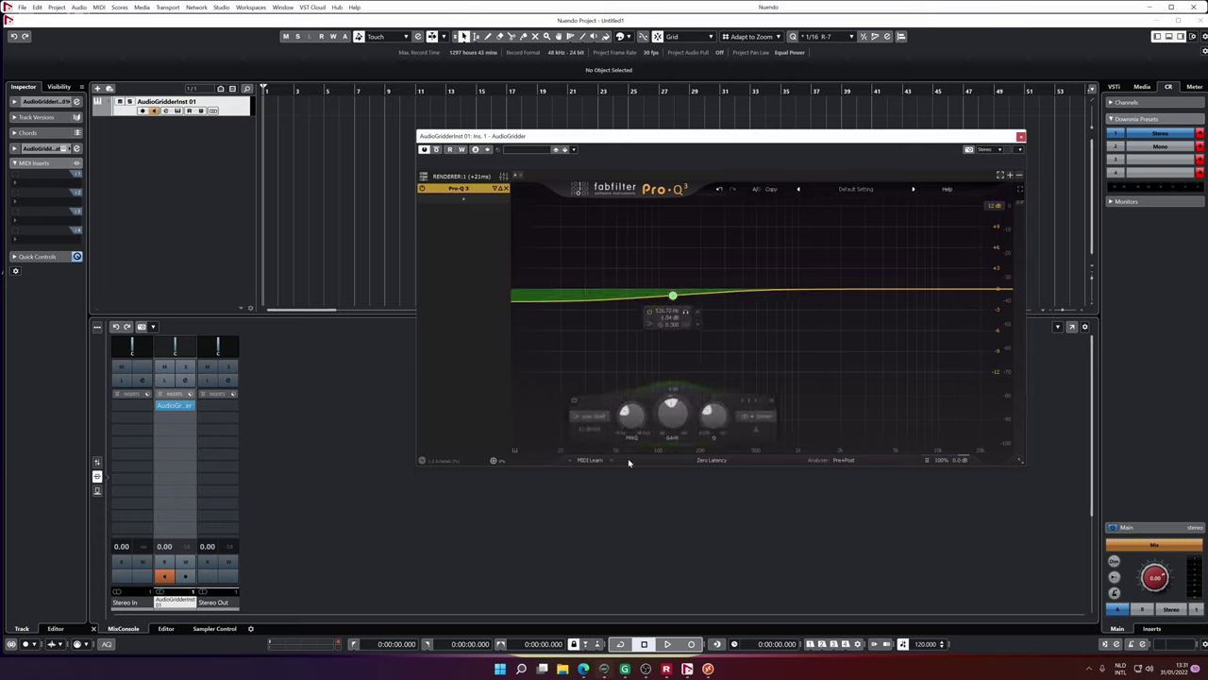
pyautogui.click(593, 416)
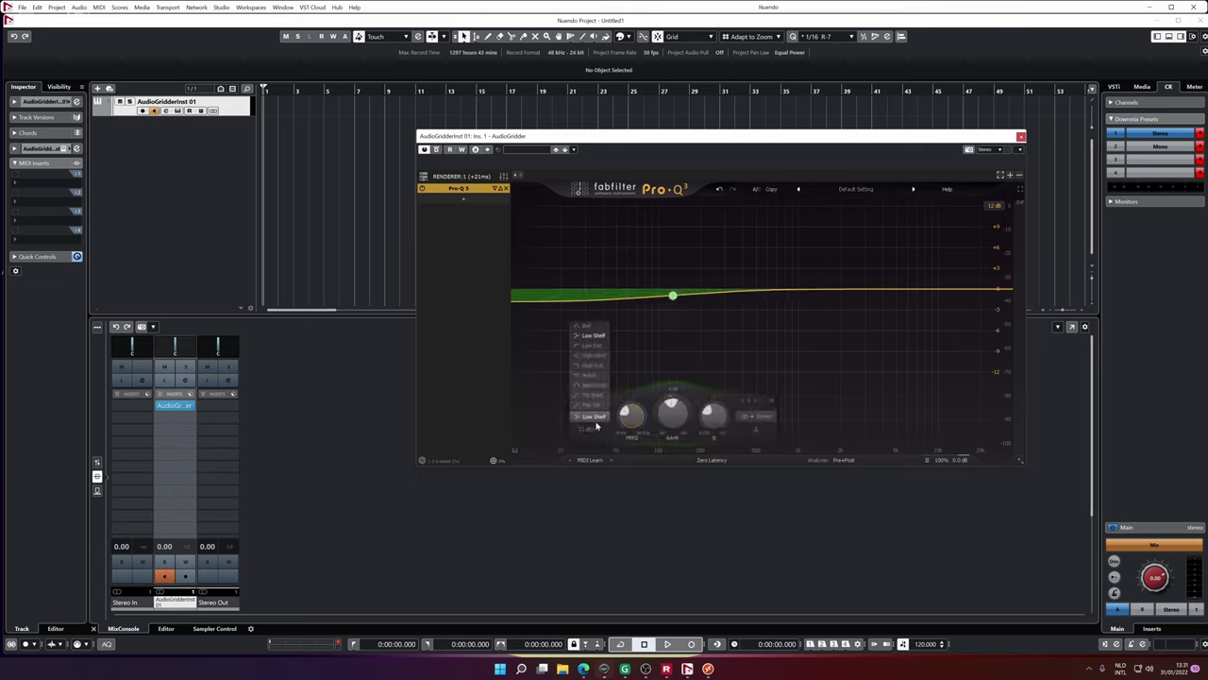
pyautogui.click(592, 345)
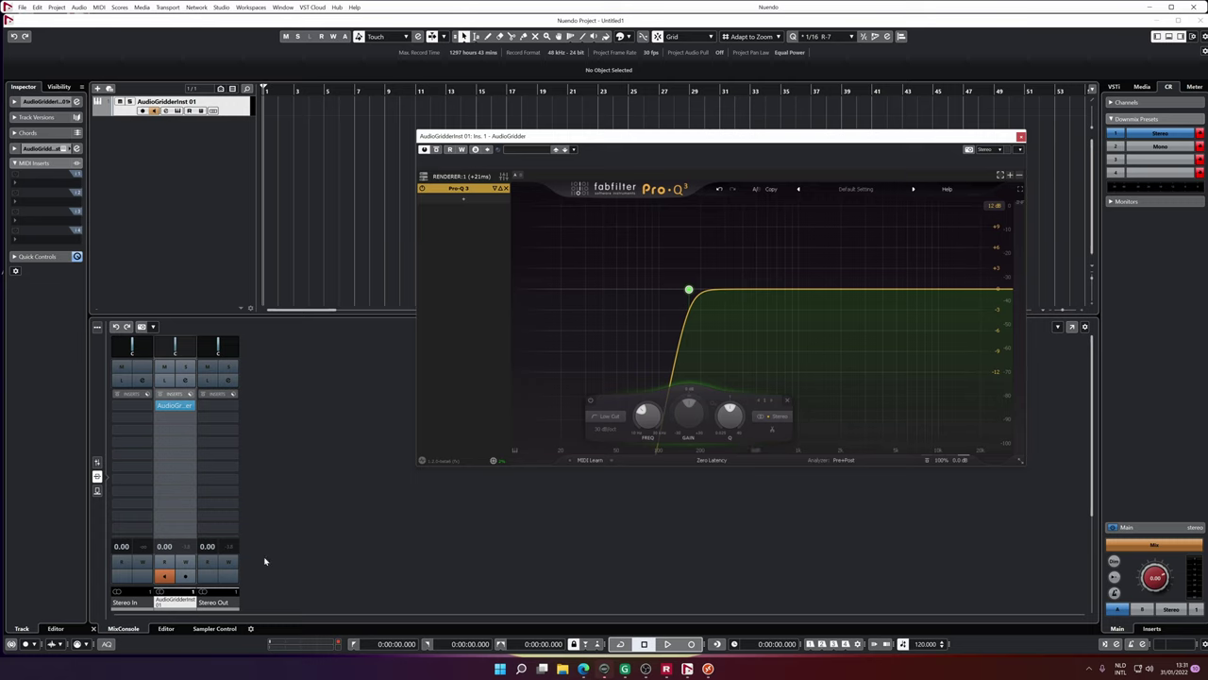
pyautogui.click(309, 650)
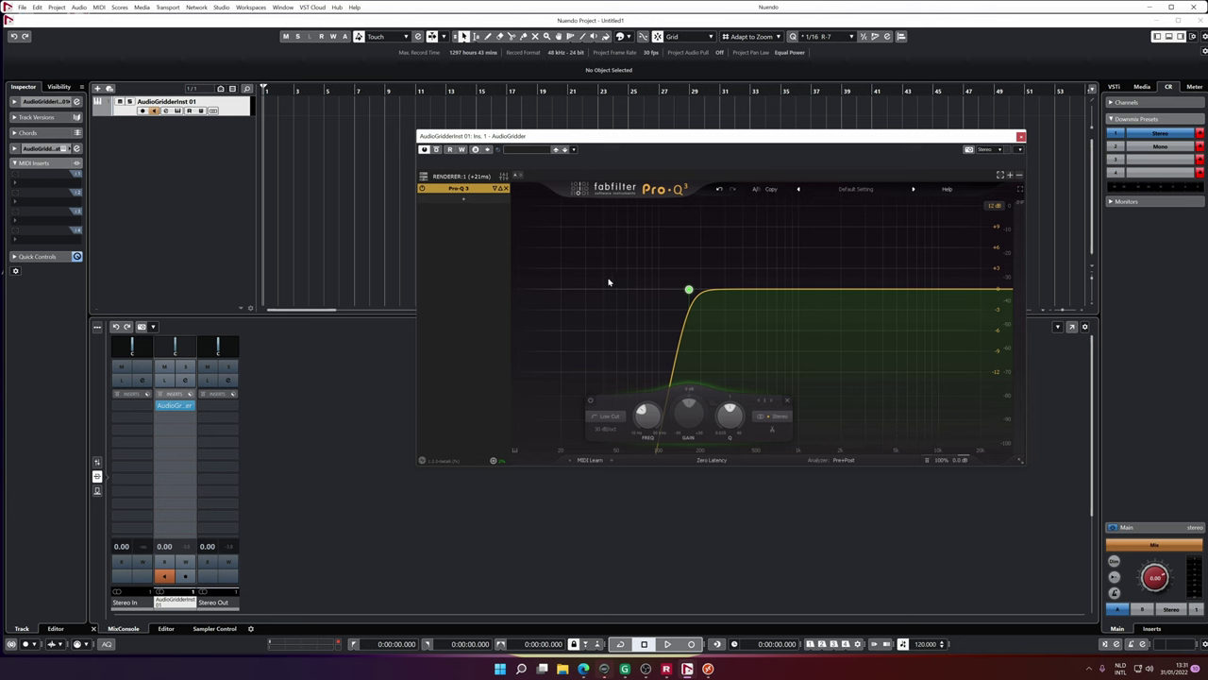